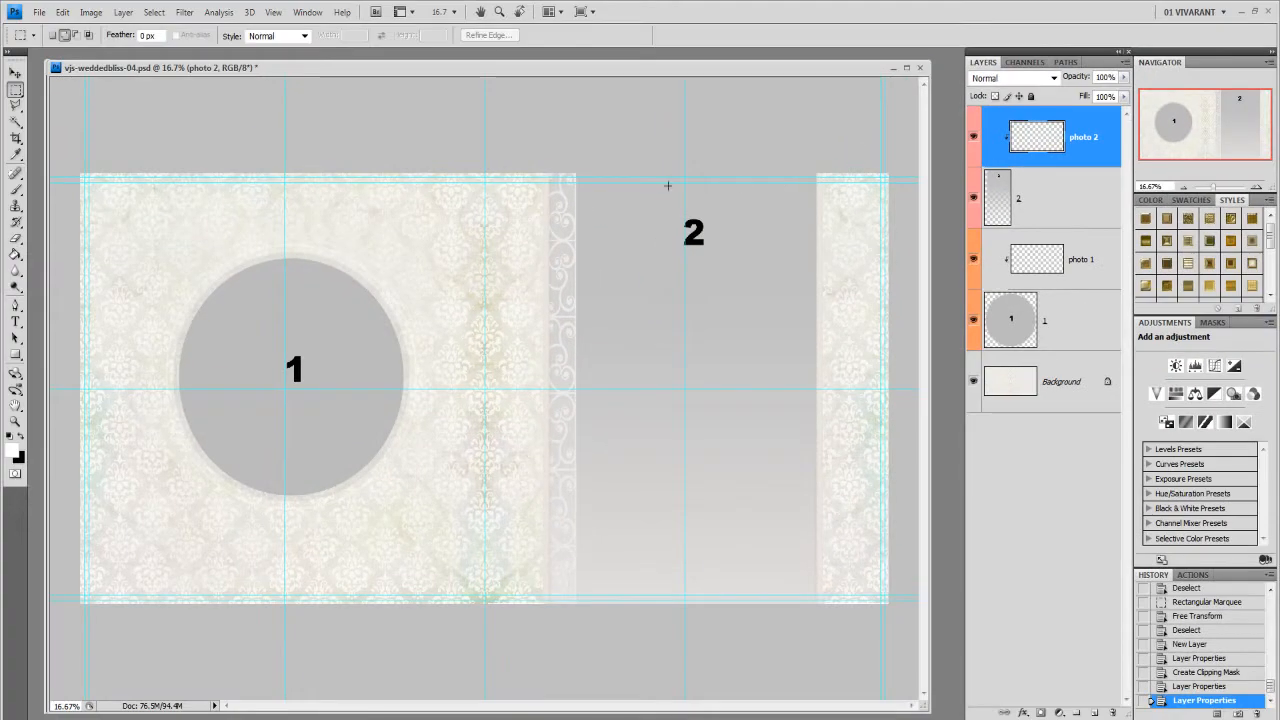
{"action": "key", "text": "ctrl+plus"}
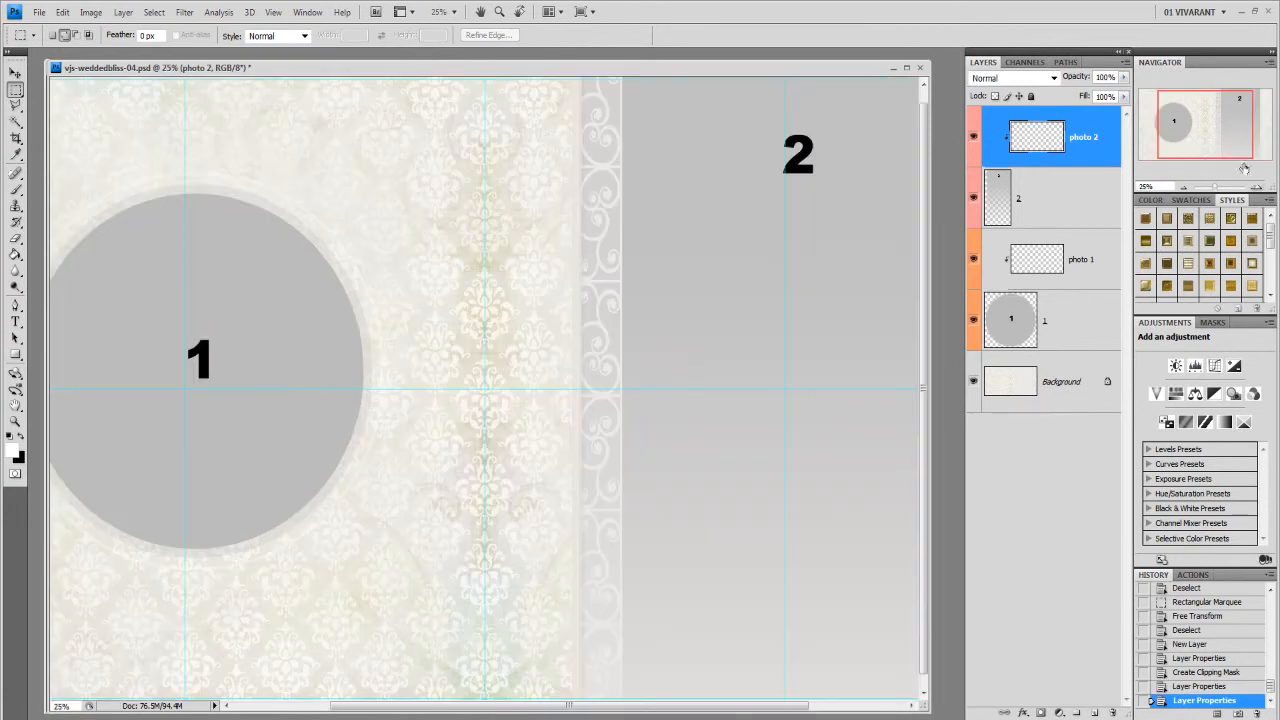
{"action": "left_click_drag", "start_coordinate": [1213, 124], "coordinate": [1173, 121]}
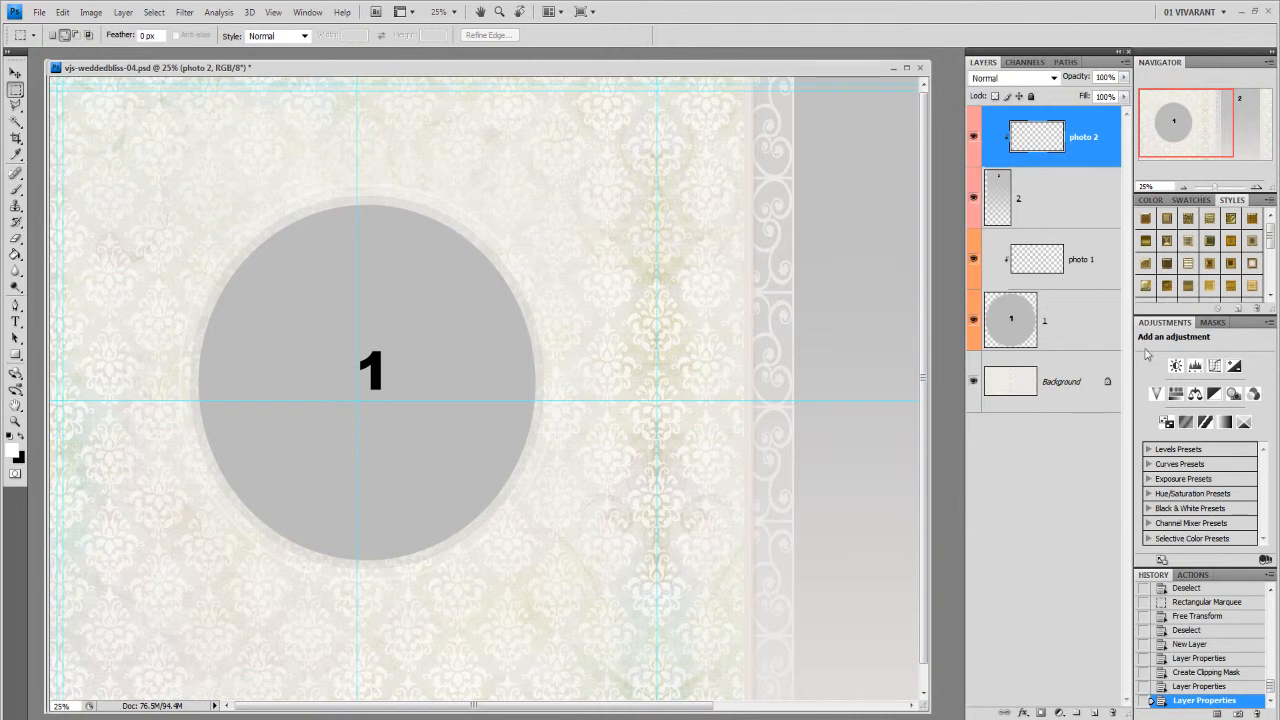
{"action": "left_click", "coordinate": [1185, 188]}
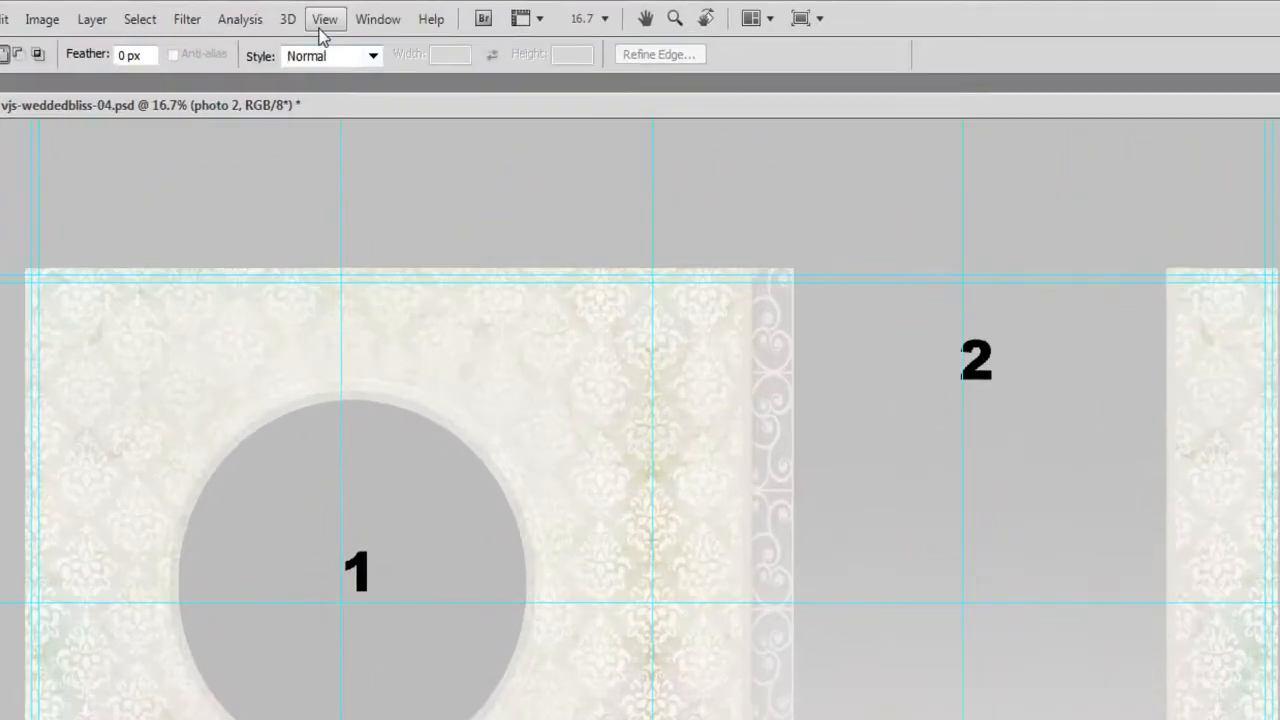
Hide the guides on the album template and show them again
{"action": "left_click", "coordinate": [273, 12]}
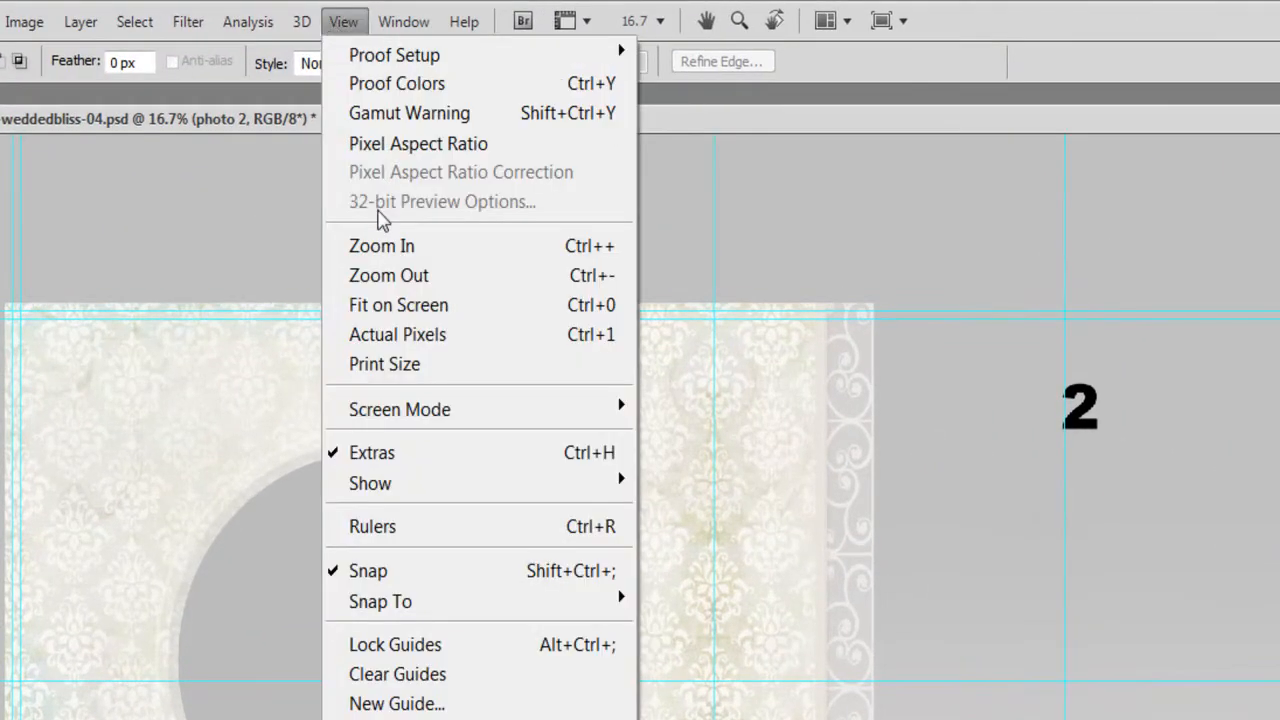
{"action": "mouse_move", "coordinate": [457, 483]}
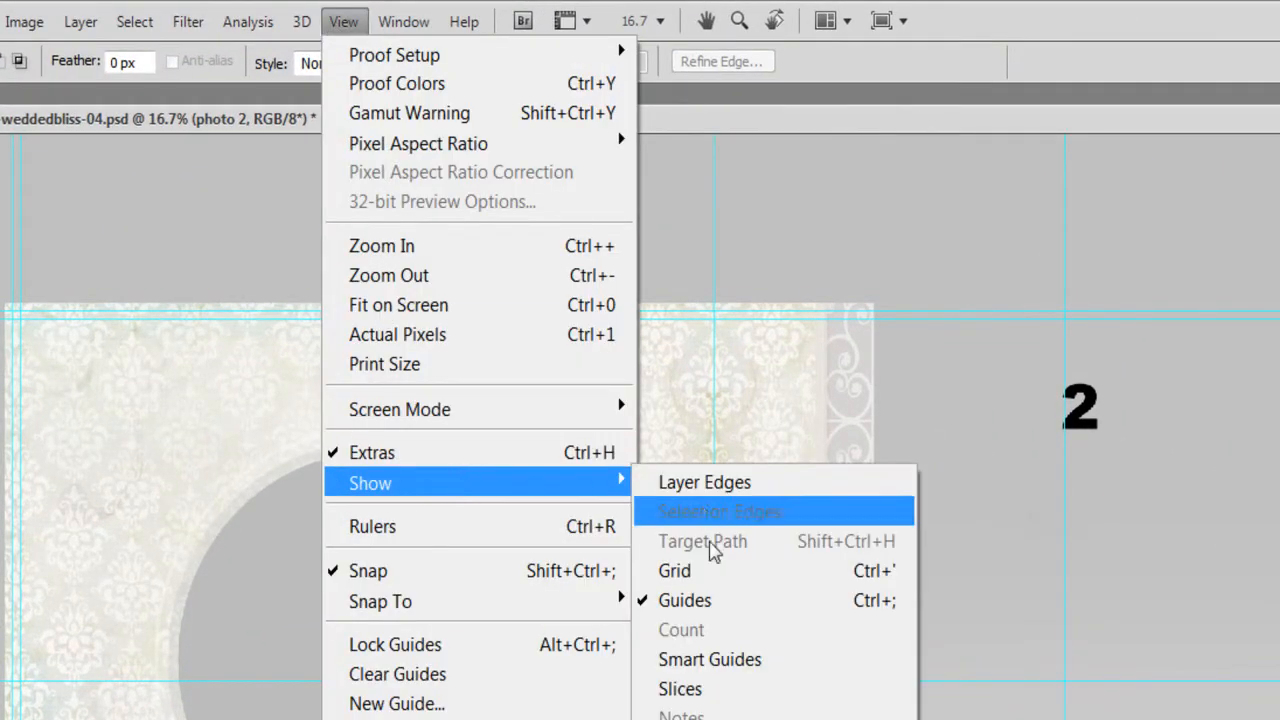
{"action": "left_click", "coordinate": [704, 603]}
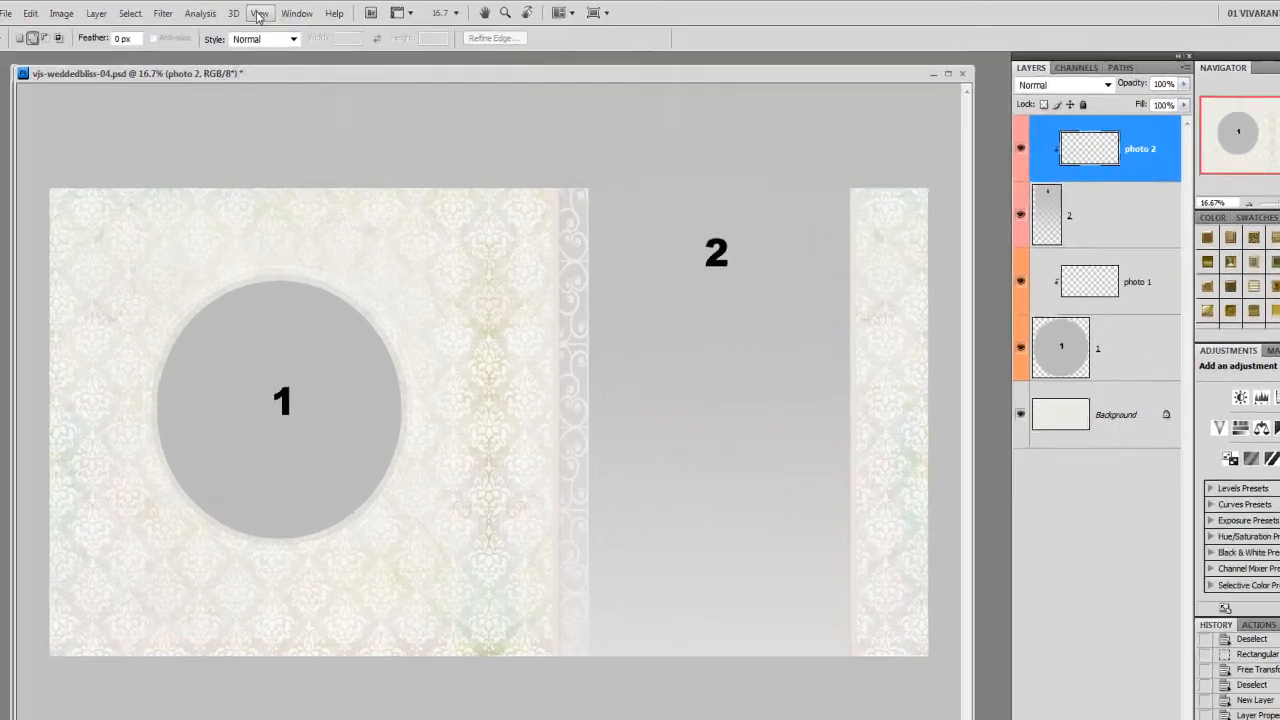
{"action": "left_click", "coordinate": [273, 12]}
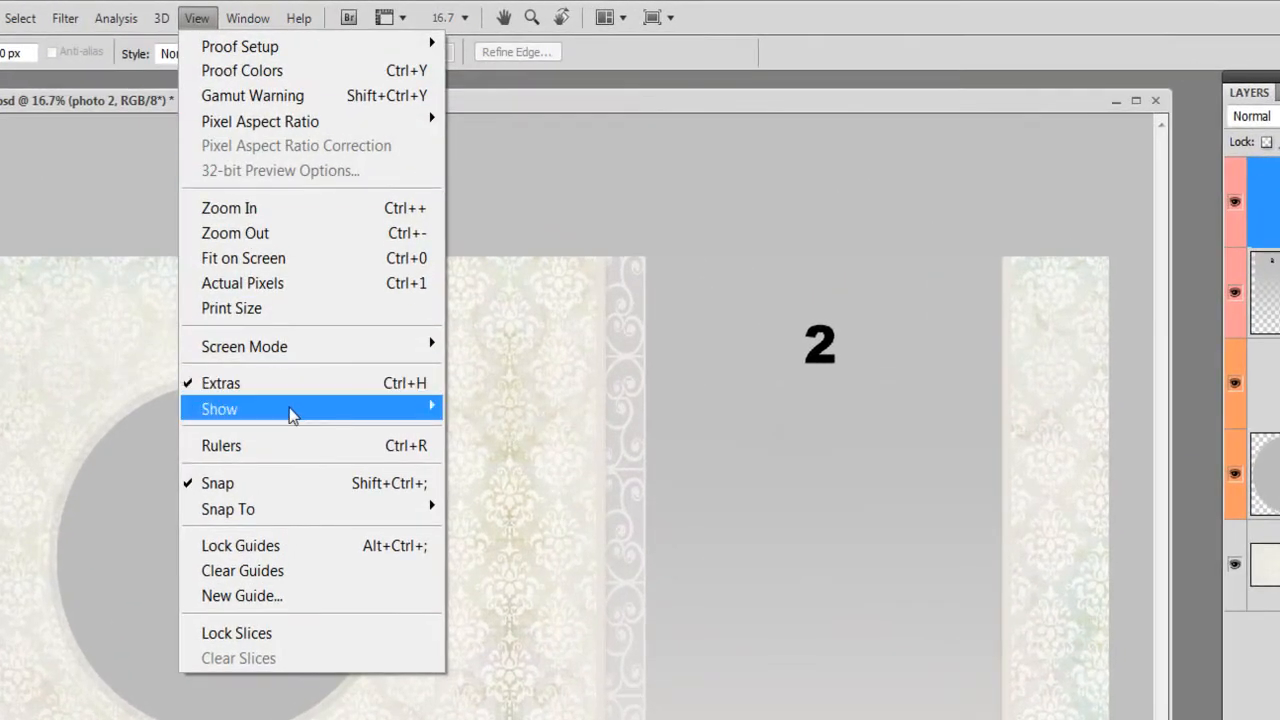
{"action": "mouse_move", "coordinate": [298, 418]}
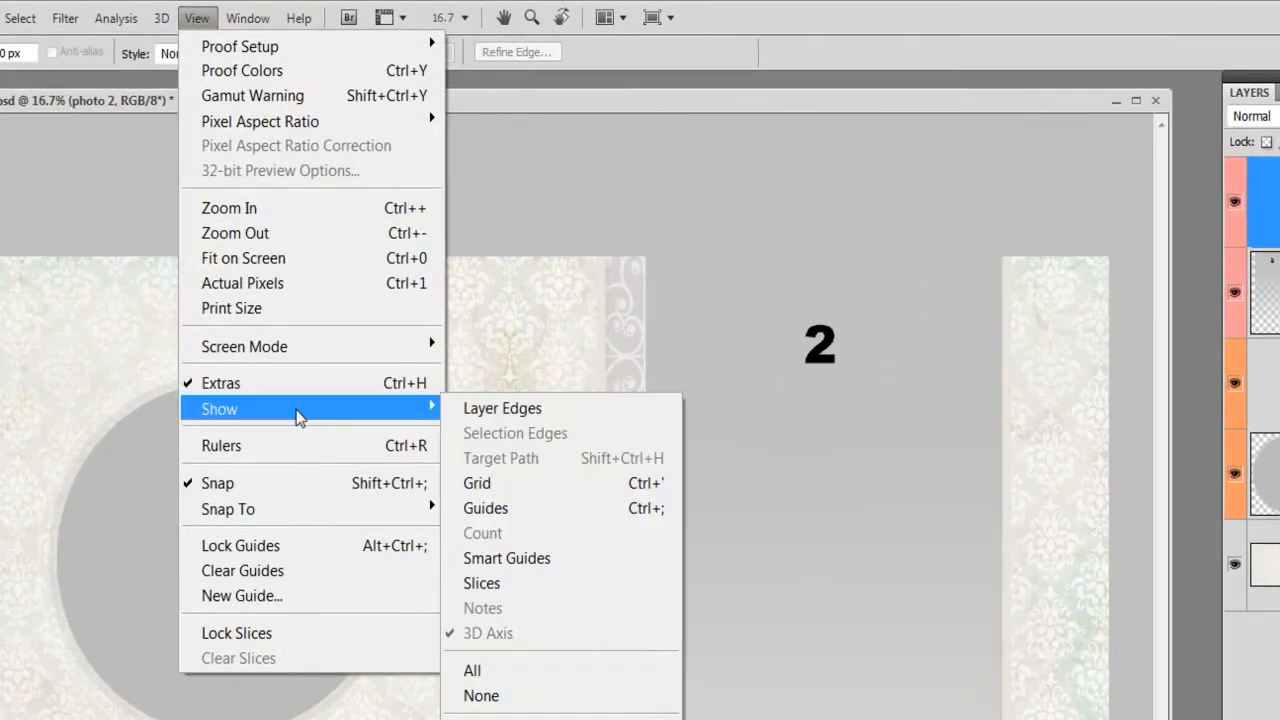
{"action": "left_click", "coordinate": [499, 512]}
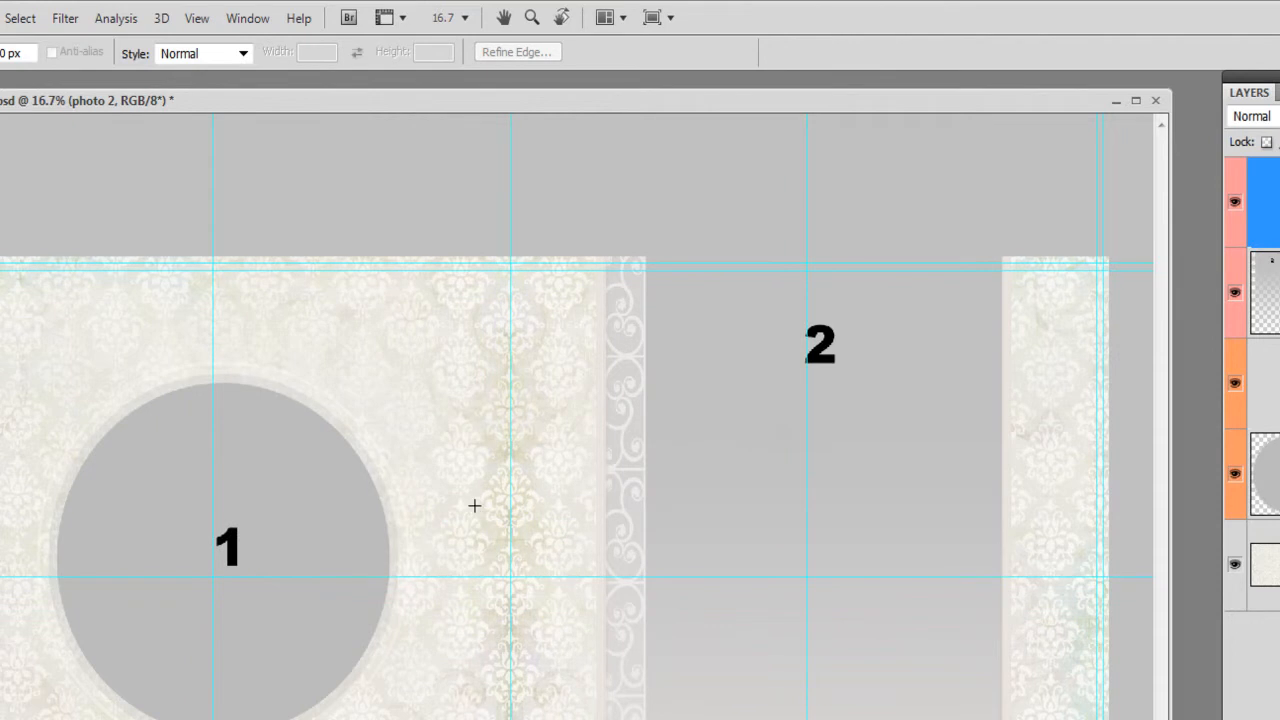
Clear all guides from the document and undo the clearing
{"action": "left_click", "coordinate": [197, 20]}
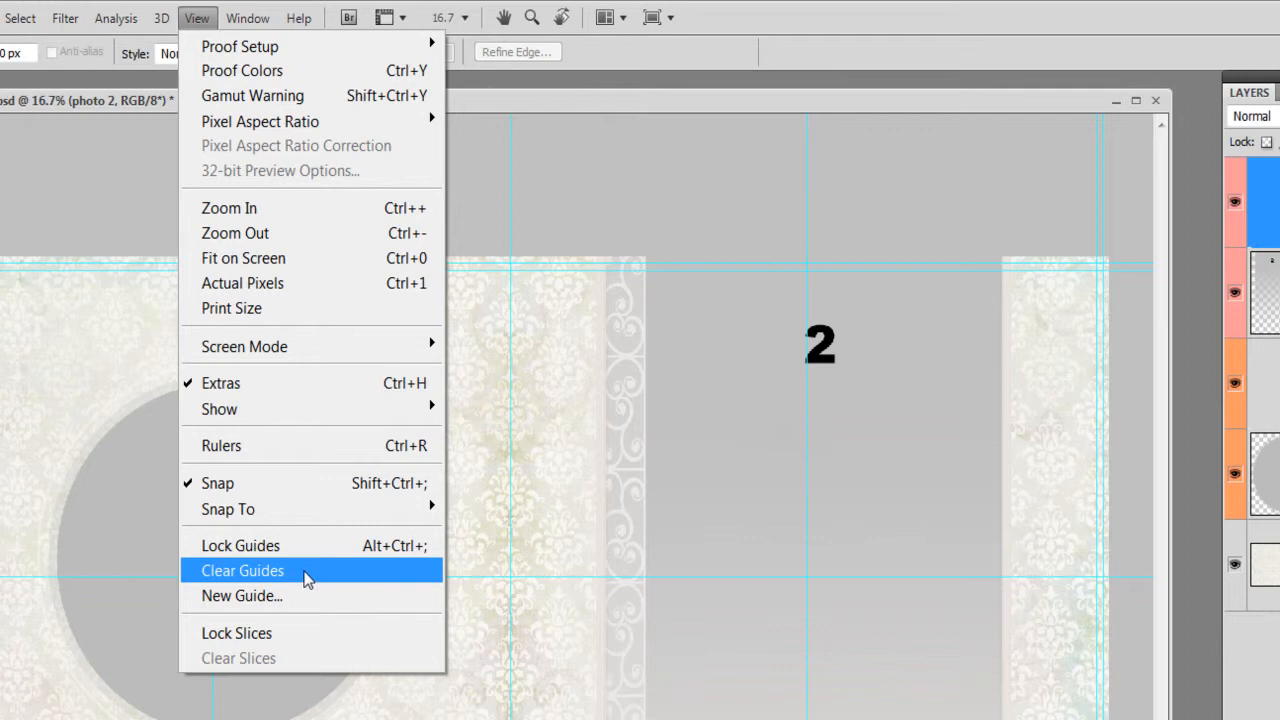
{"action": "left_click", "coordinate": [292, 576]}
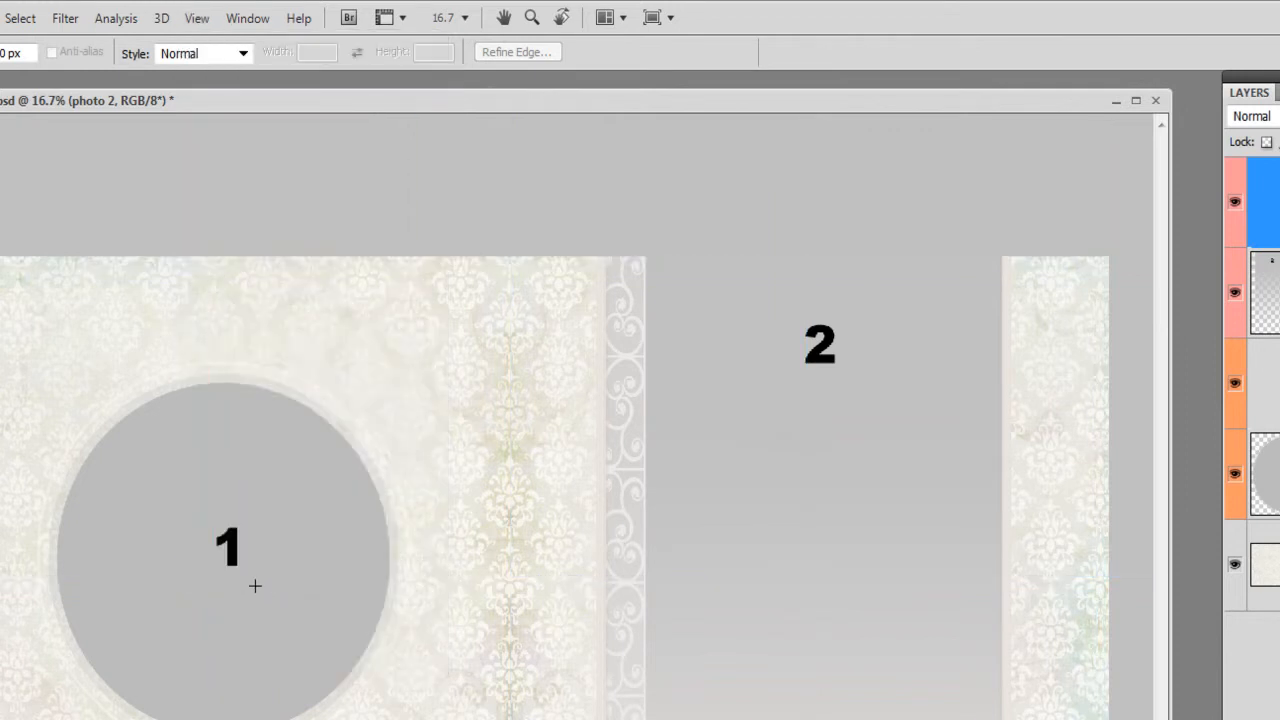
{"action": "left_click", "coordinate": [195, 22]}
{"action": "mouse_move", "coordinate": [266, 417]}
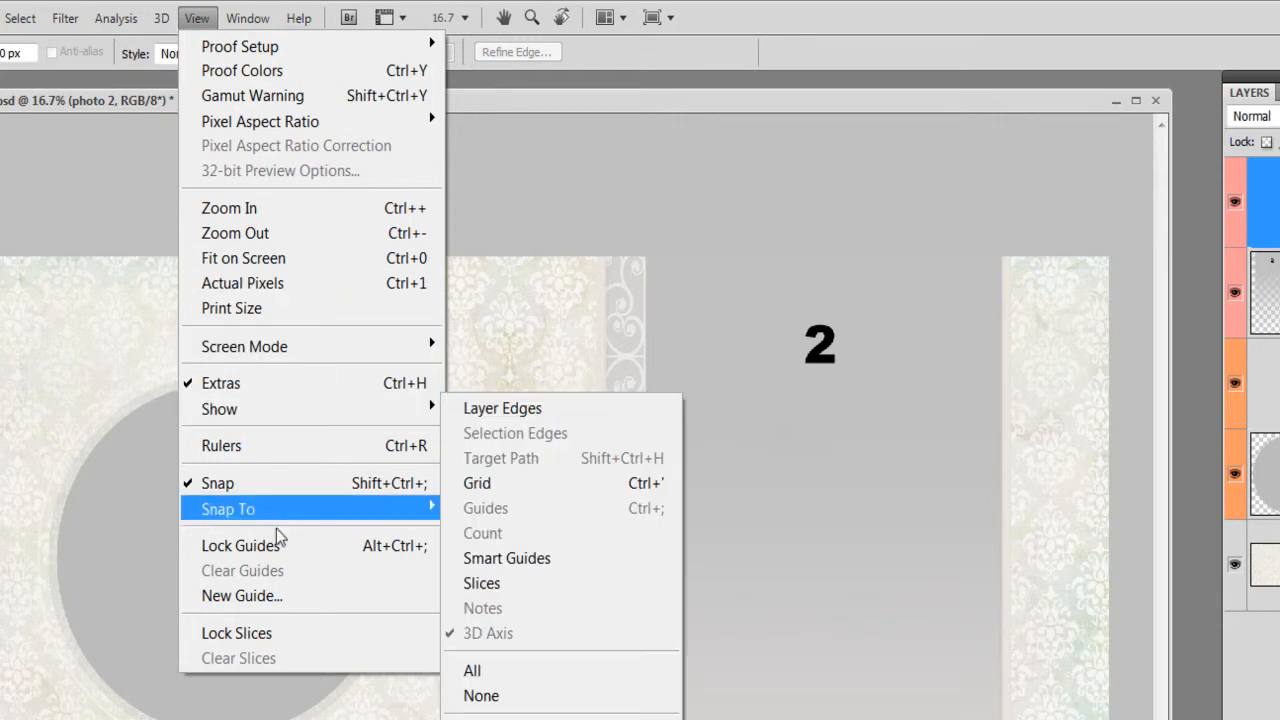
{"action": "key", "text": "Escape"}
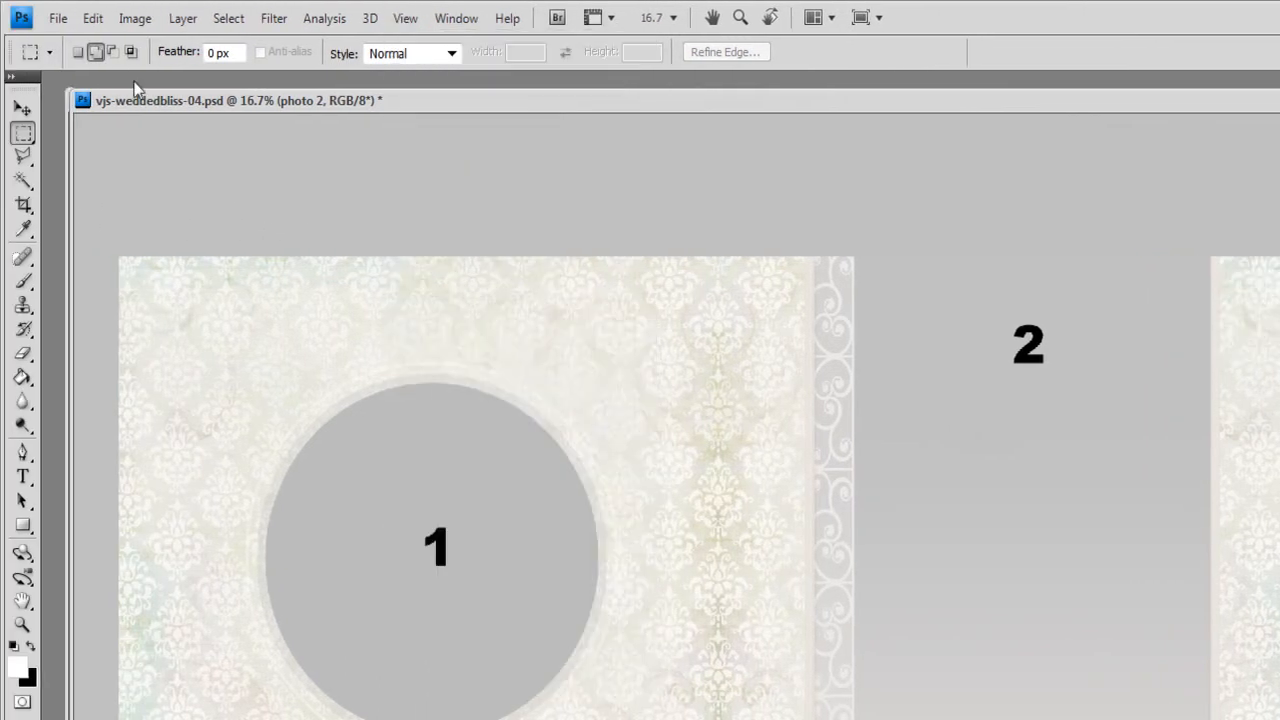
{"action": "left_click", "coordinate": [88, 20]}
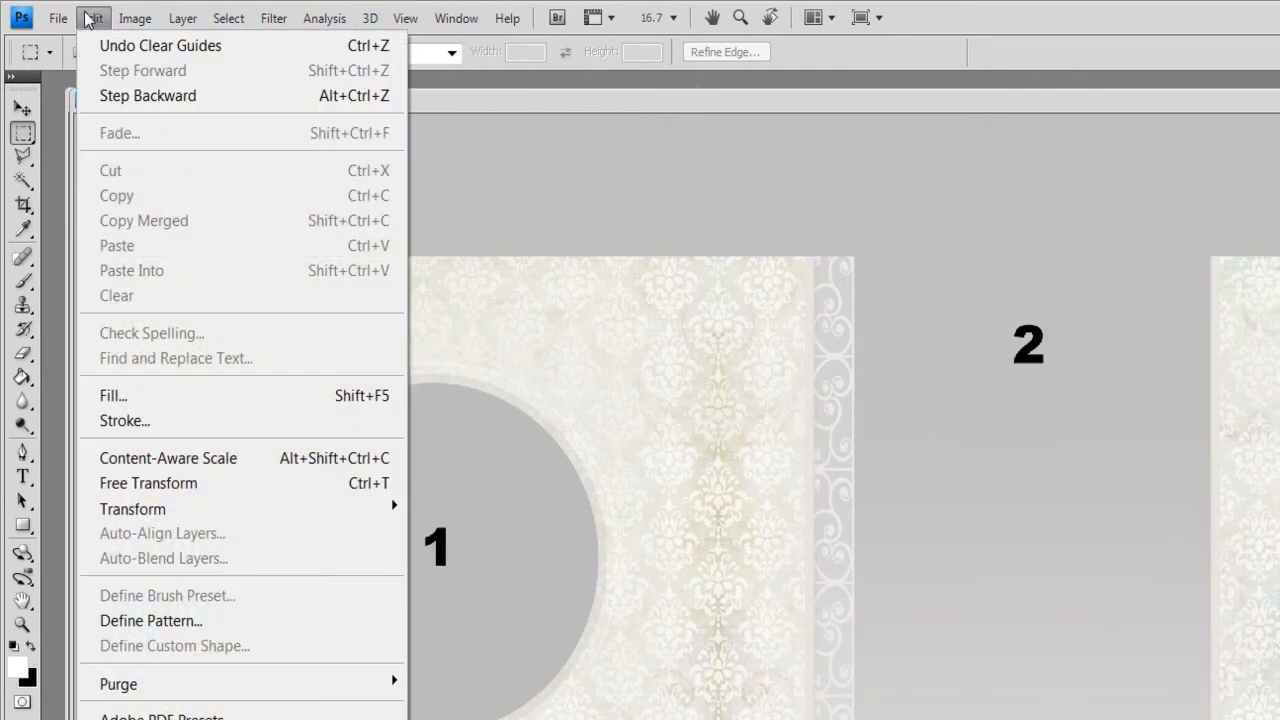
{"action": "left_click", "coordinate": [122, 47]}
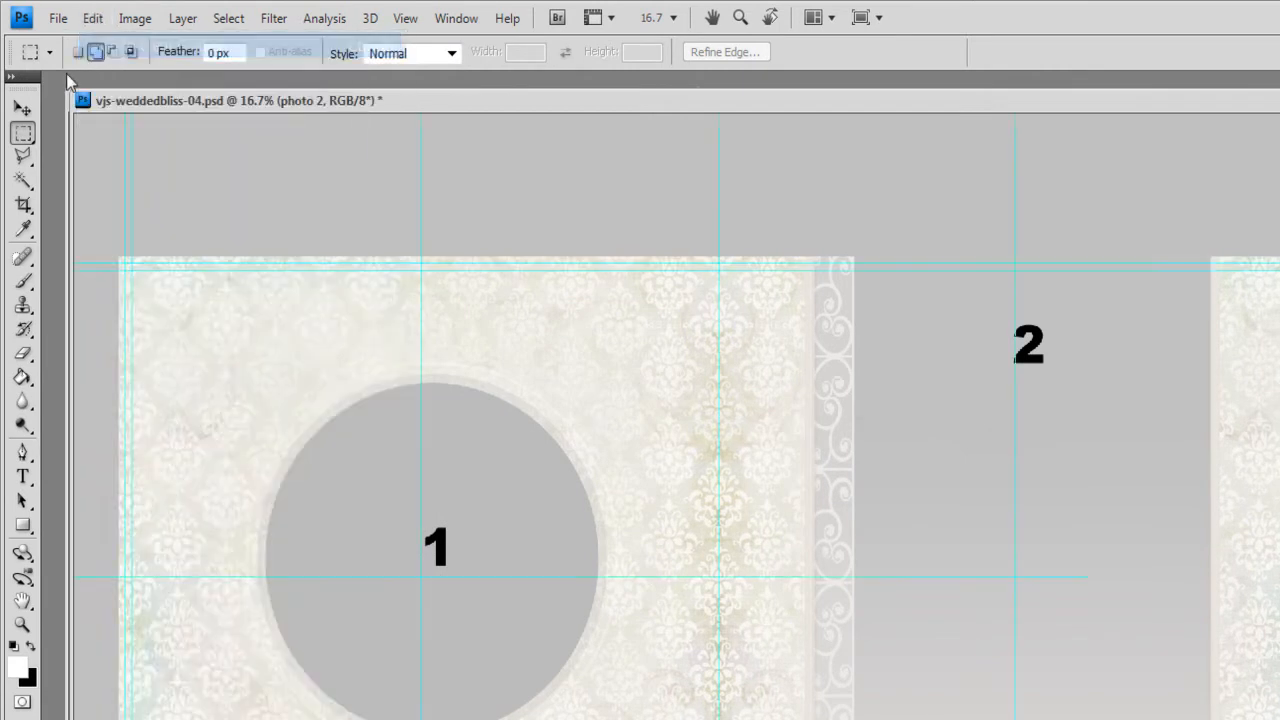
Hide the guides so the template can be viewed without them
{"action": "left_click", "coordinate": [406, 19]}
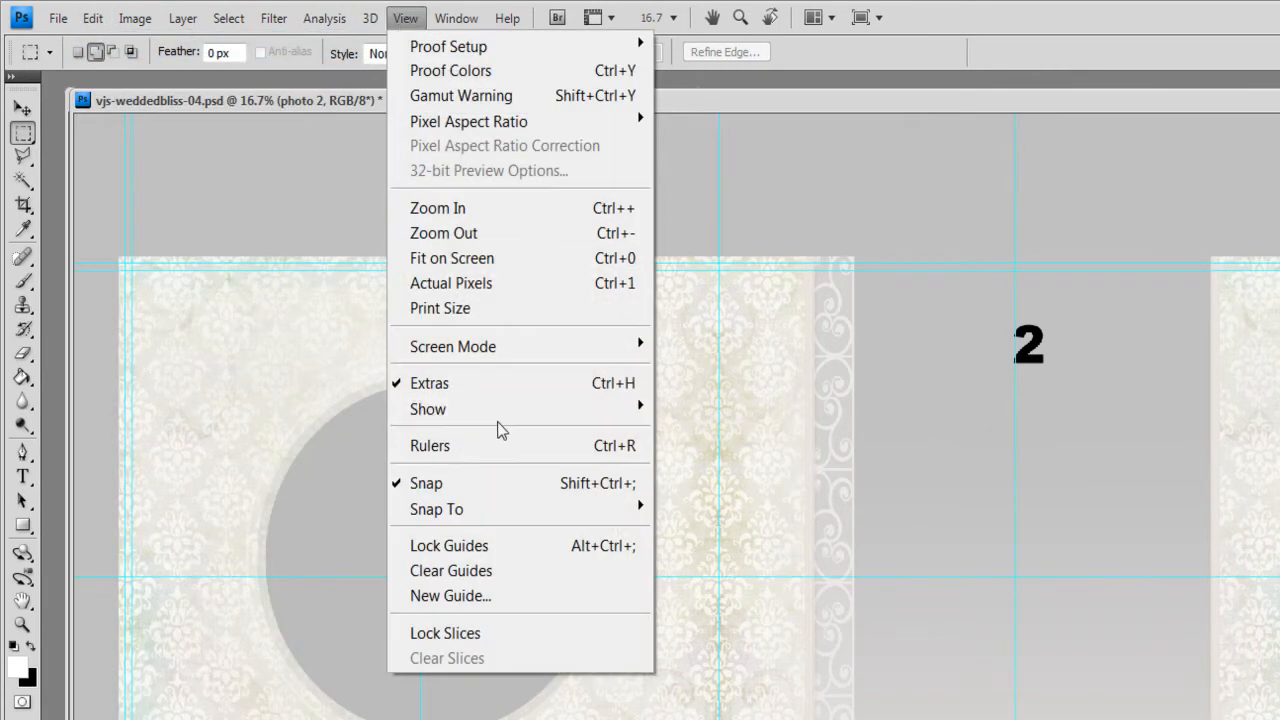
{"action": "mouse_move", "coordinate": [512, 414]}
{"action": "left_click", "coordinate": [712, 510]}
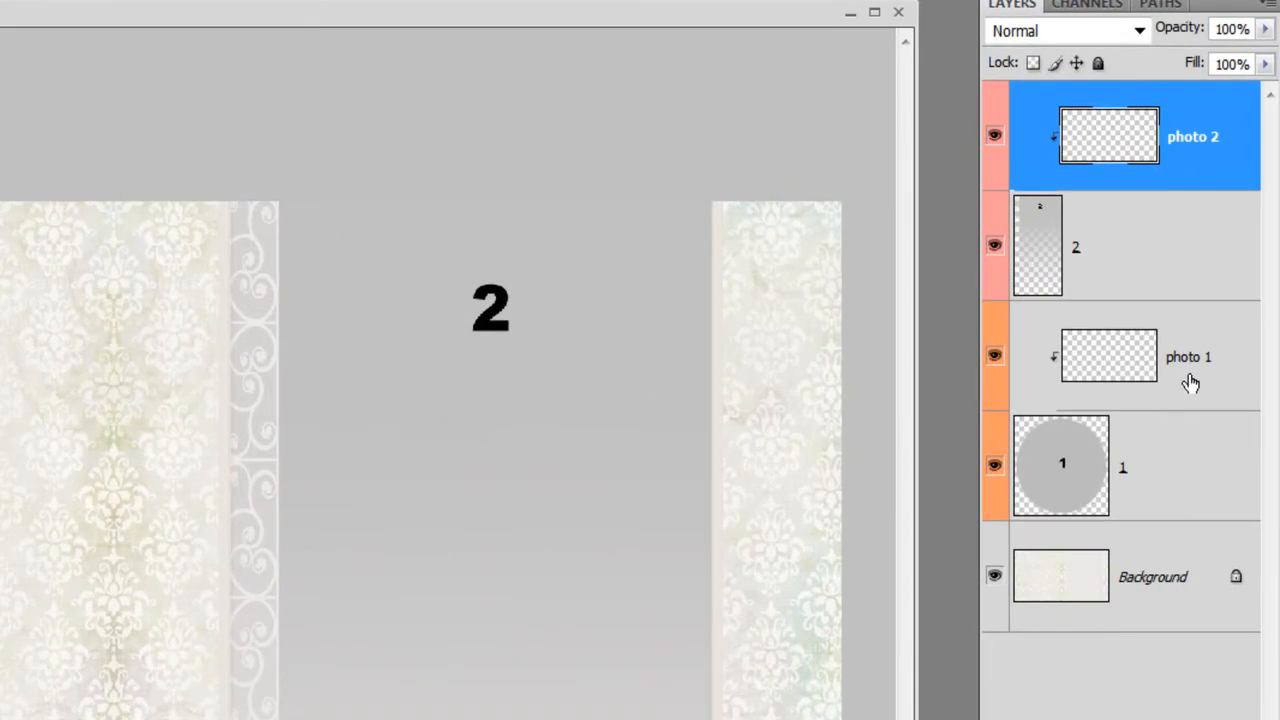
Place the image 12421320_0b01fa20d3_o.jpg from the Demo folder onto the "photo 1" layer
{"action": "left_click", "coordinate": [1193, 385]}
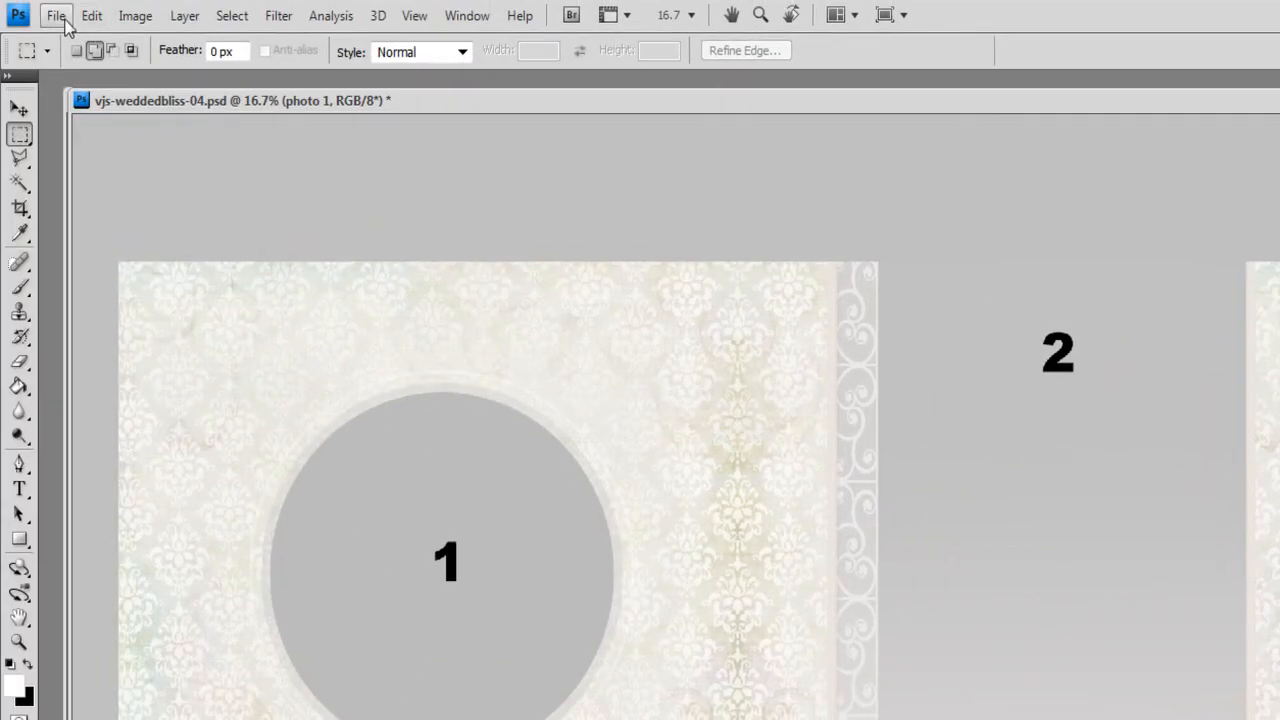
{"action": "left_click", "coordinate": [56, 16]}
{"action": "left_click", "coordinate": [166, 496]}
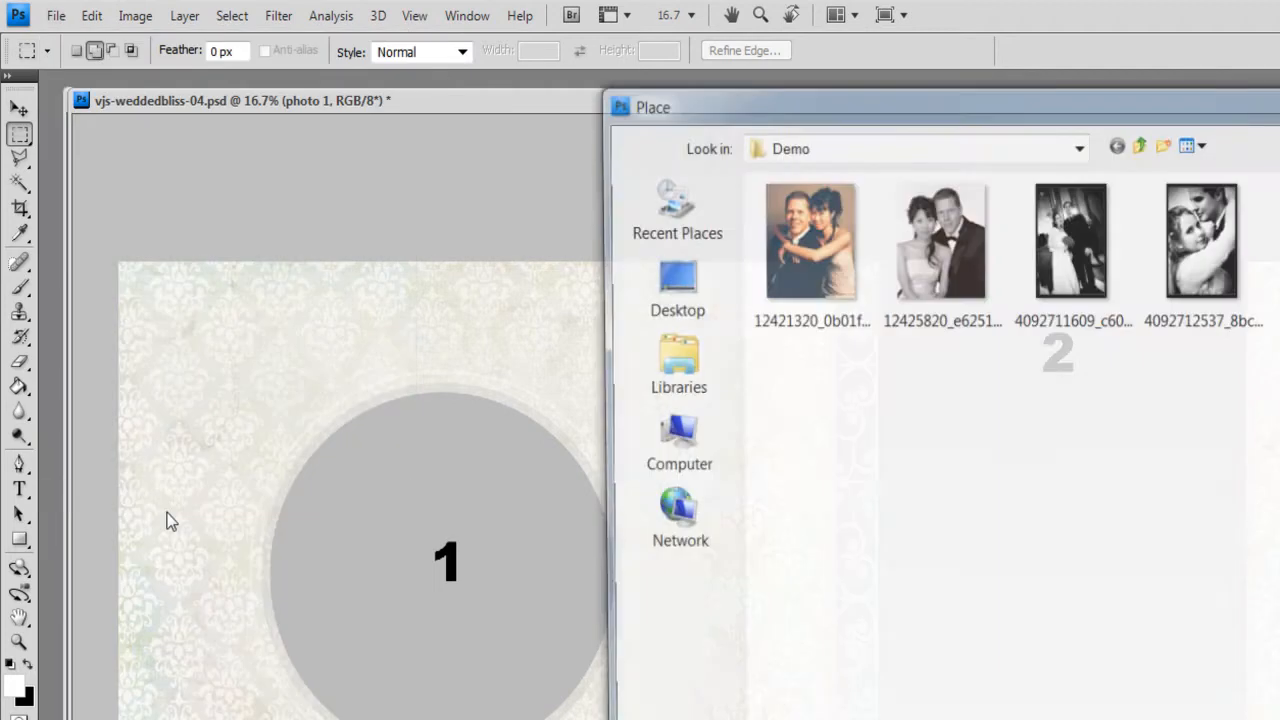
{"action": "left_click", "coordinate": [805, 252]}
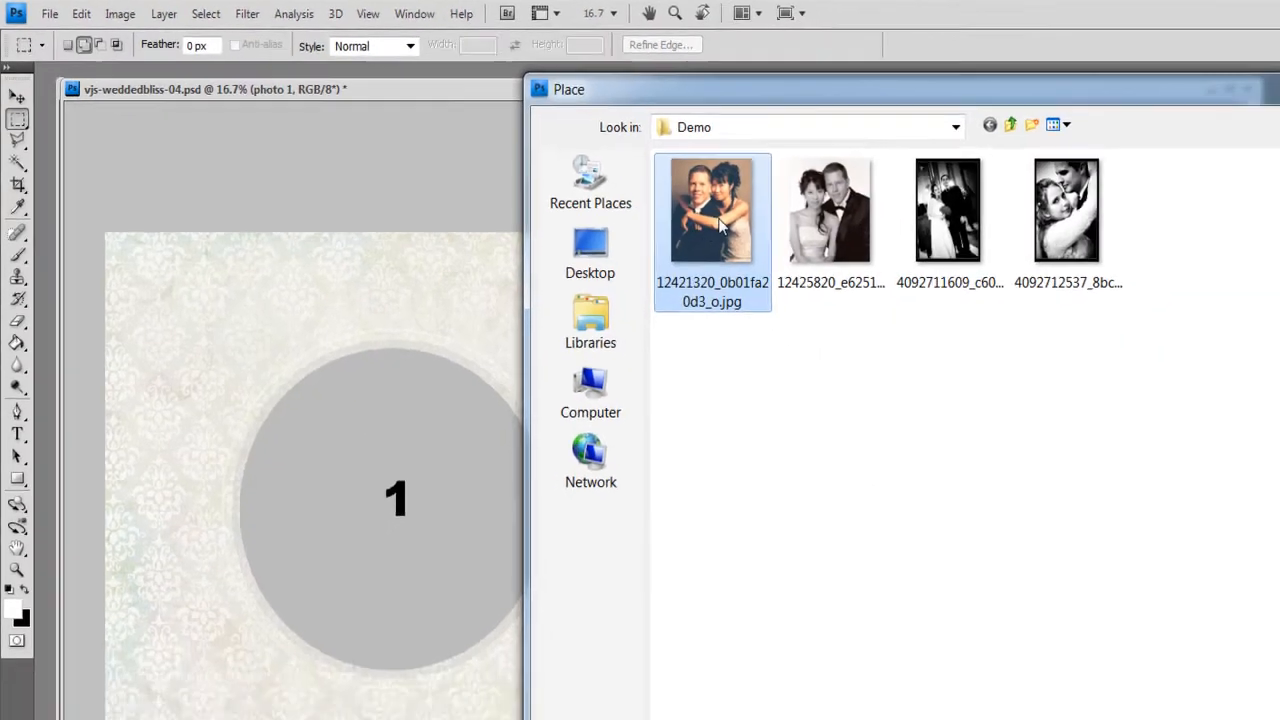
{"action": "left_click", "coordinate": [1279, 719]}
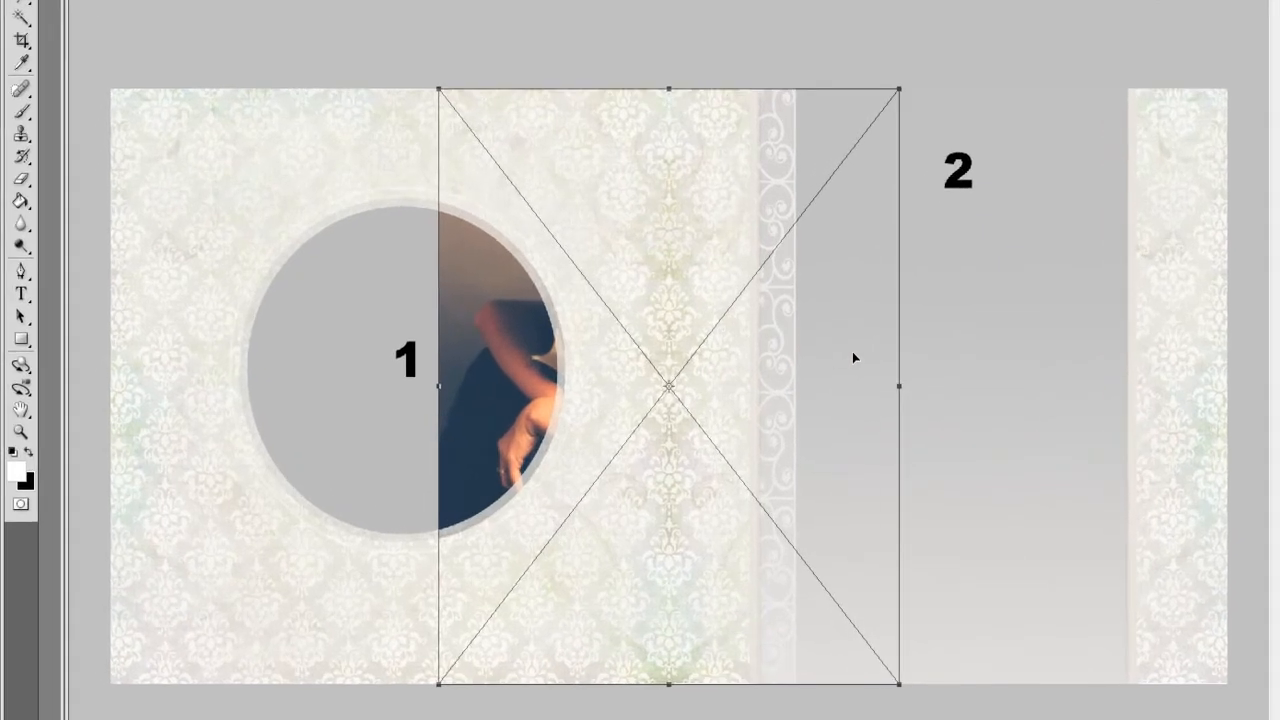
Move the placed photo over circular frame 1, scale it down so the couple fits the circle, and commit the placement
{"action": "left_click_drag", "start_coordinate": [853, 357], "coordinate": [602, 394]}
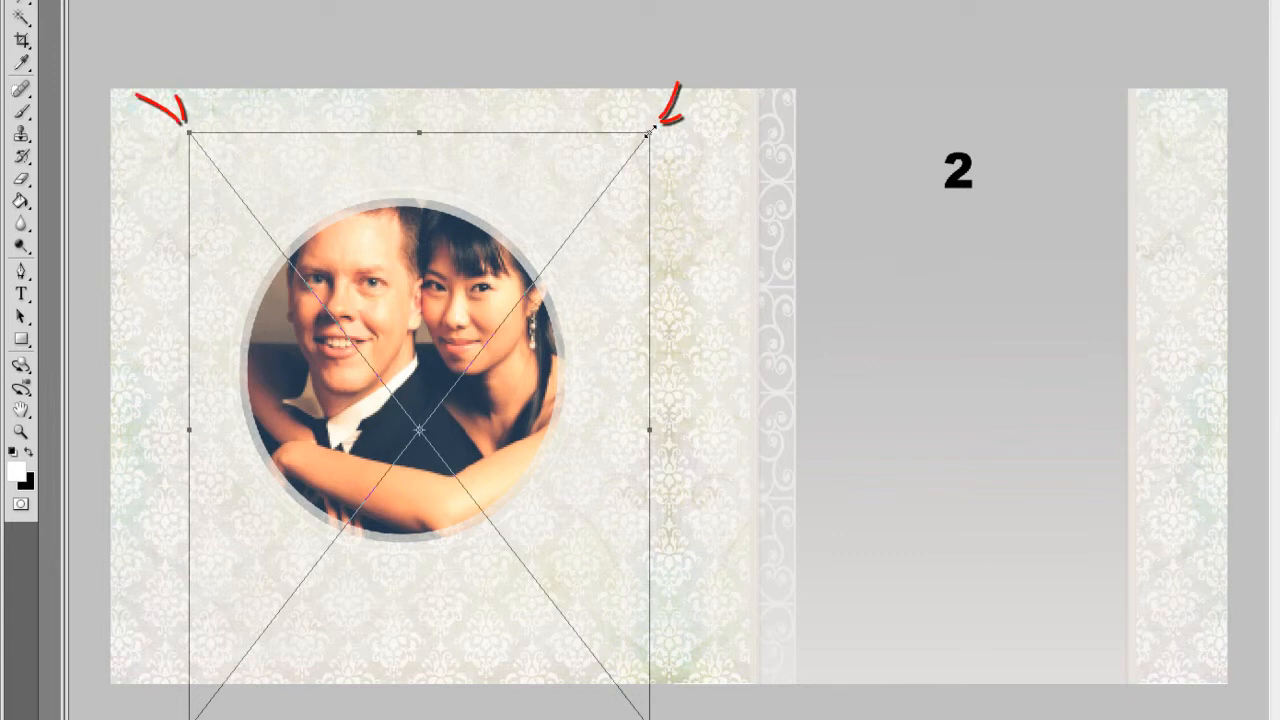
{"action": "left_click_drag", "start_coordinate": [645, 133], "coordinate": [534, 271]}
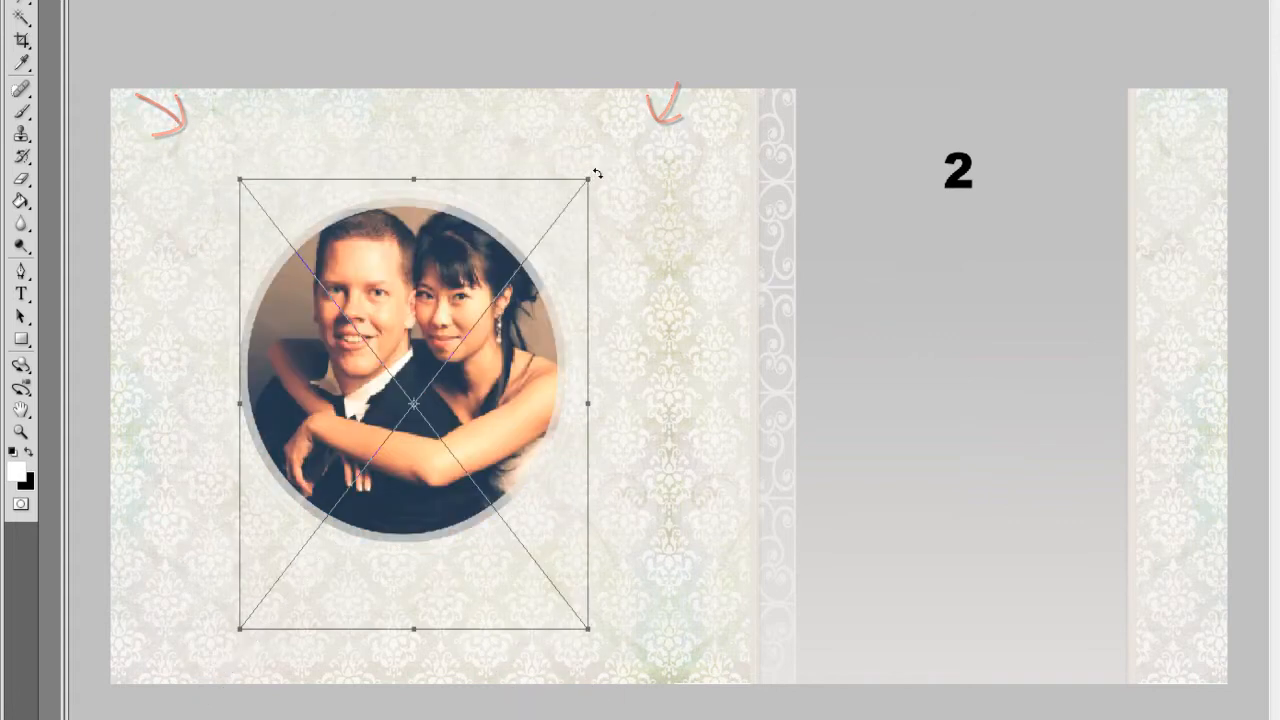
{"action": "left_click_drag", "start_coordinate": [588, 176], "coordinate": [564, 199]}
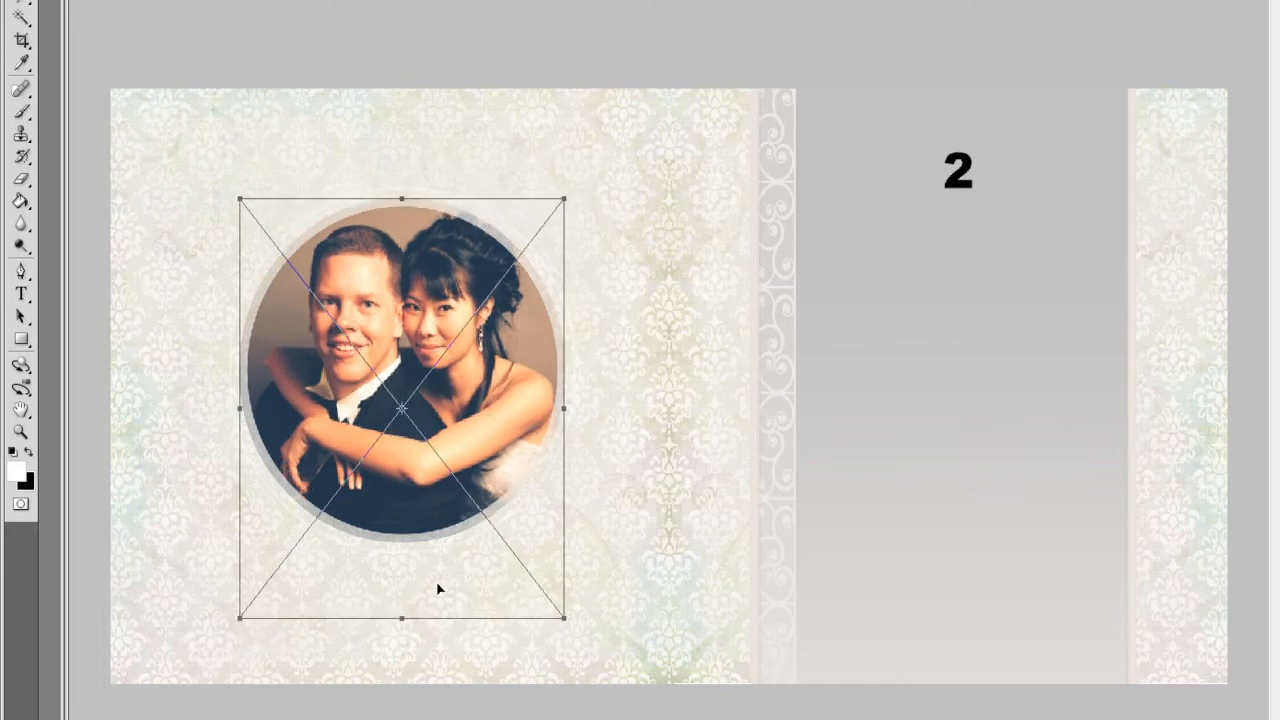
{"action": "key", "text": "Return"}
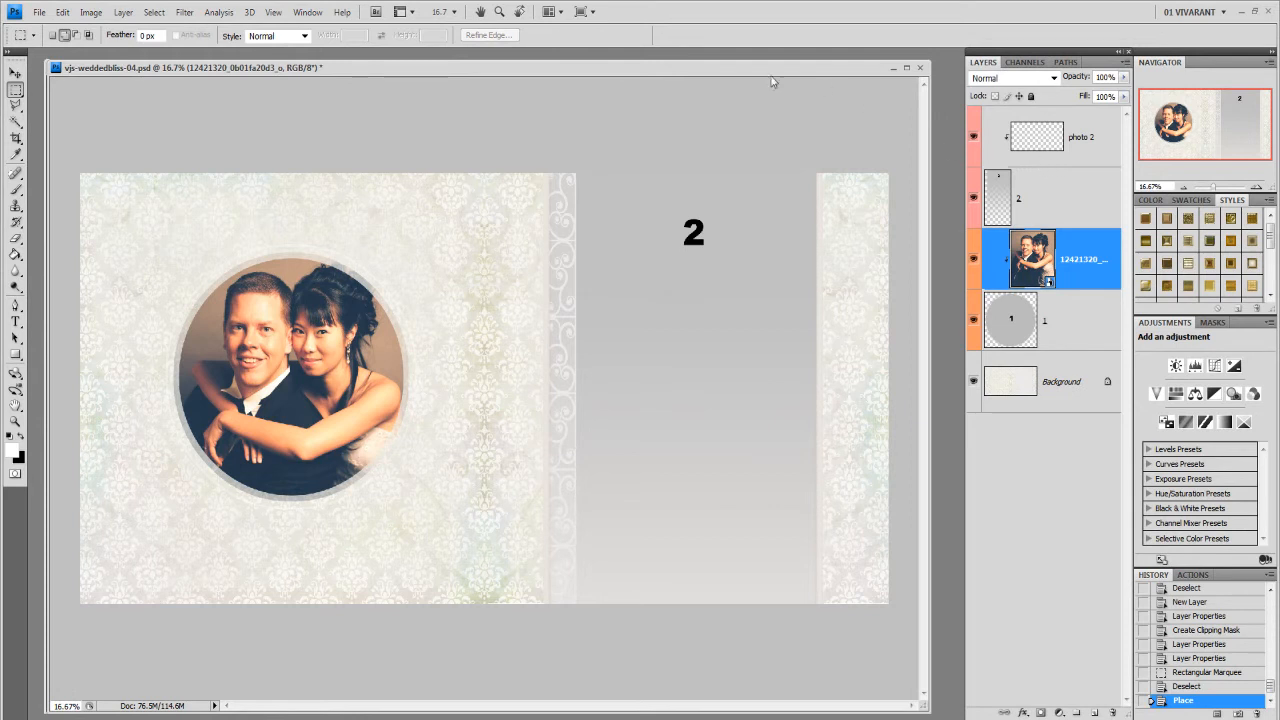
Copy the Background layer of the open black-and-white couple photo into the template directly above layer 2, clipped to it
{"action": "left_click_drag", "start_coordinate": [675, 72], "coordinate": [677, 139]}
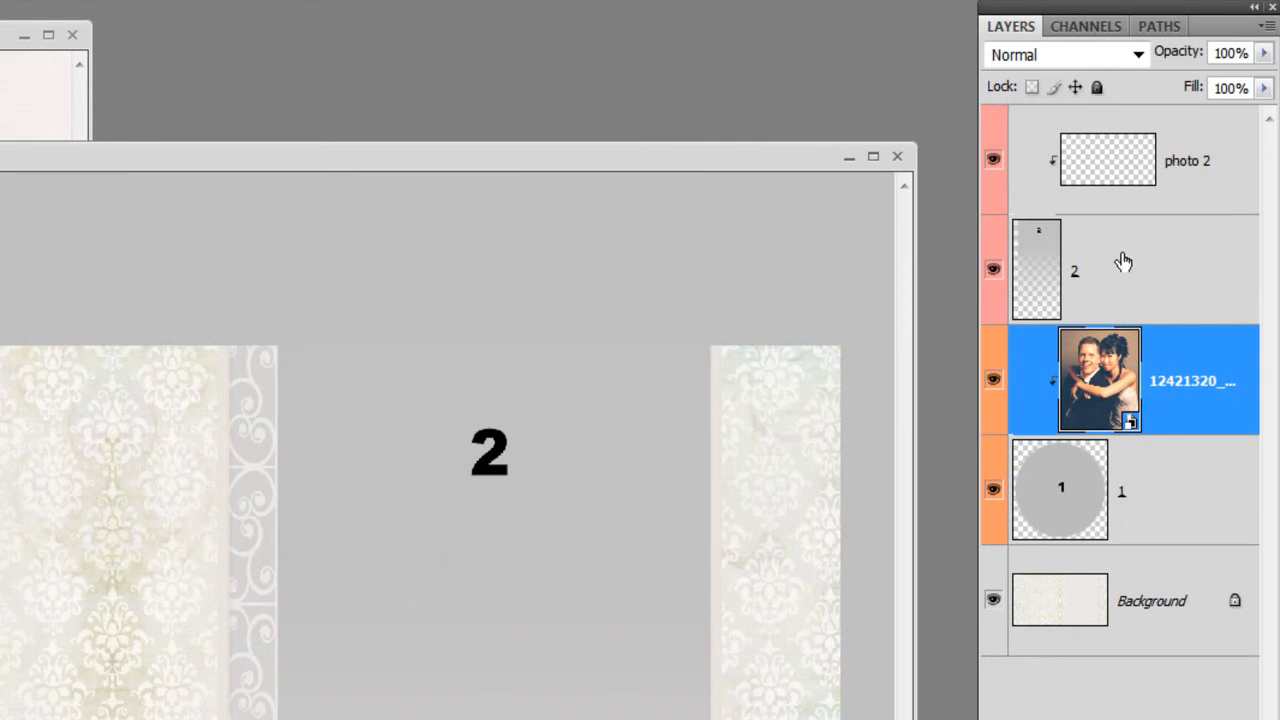
{"action": "left_click", "coordinate": [1119, 241]}
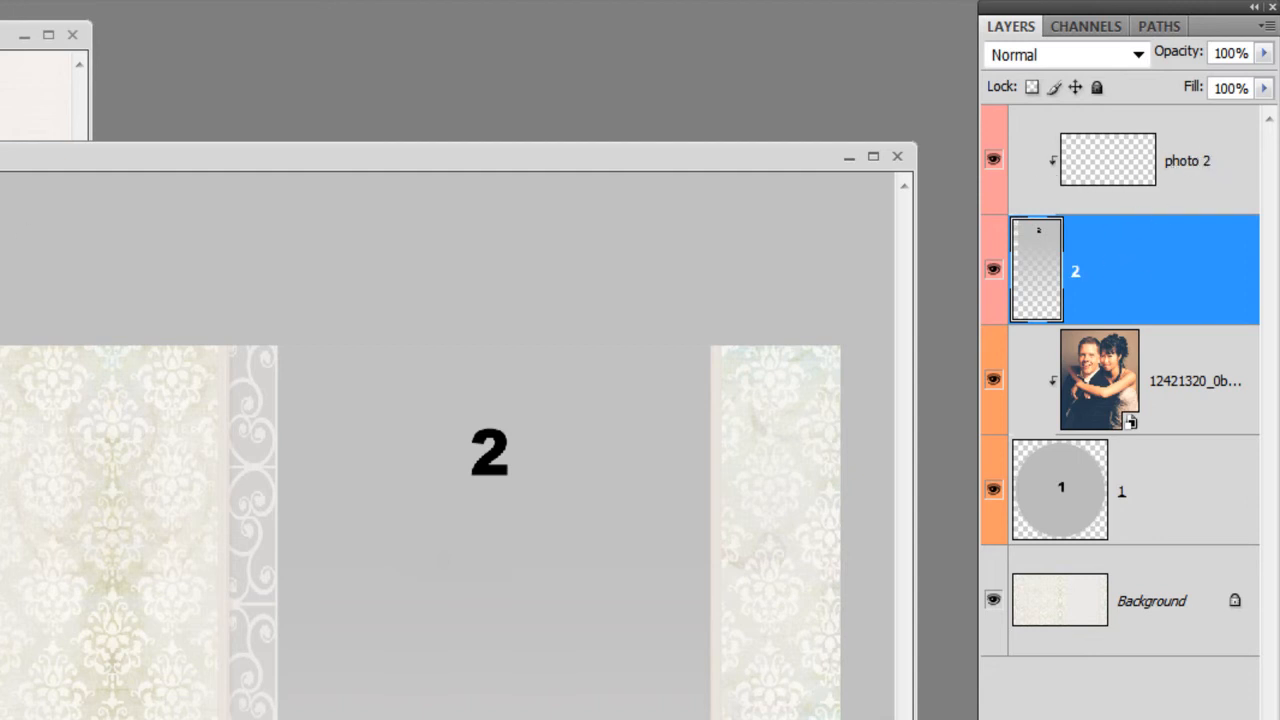
{"action": "left_click", "coordinate": [4, 36]}
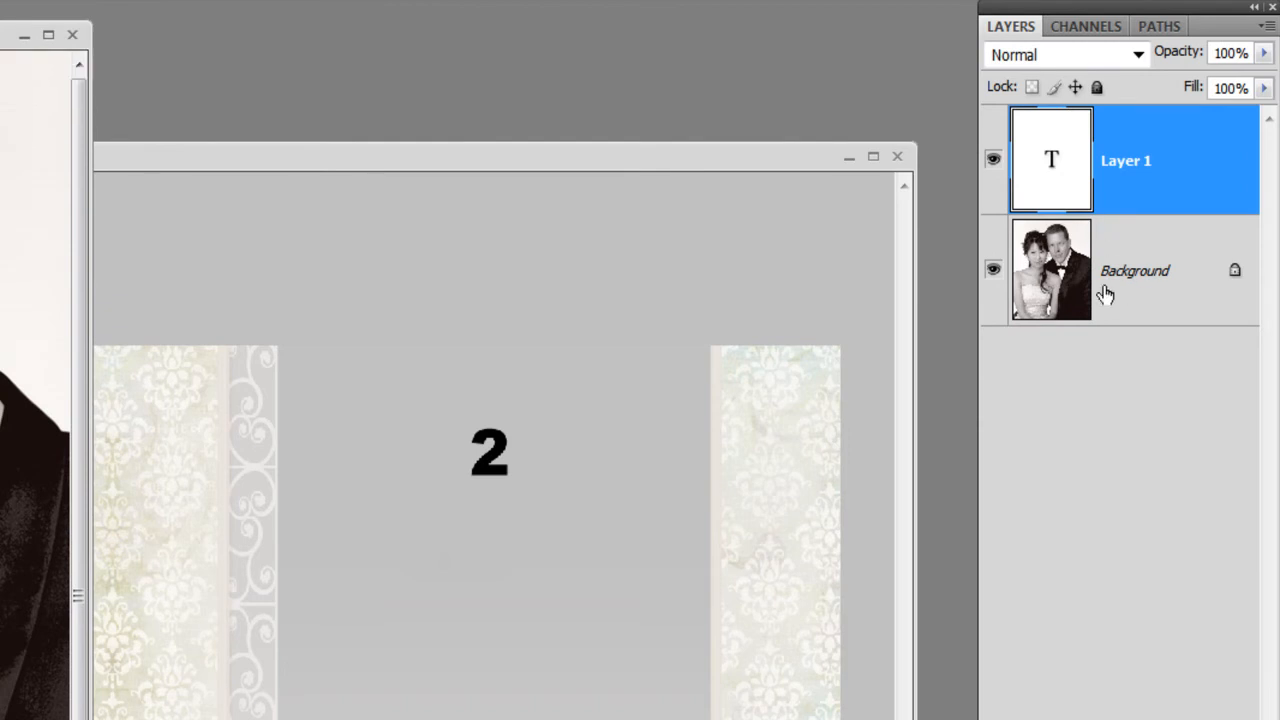
{"action": "left_click_drag", "start_coordinate": [1088, 277], "coordinate": [737, 386]}
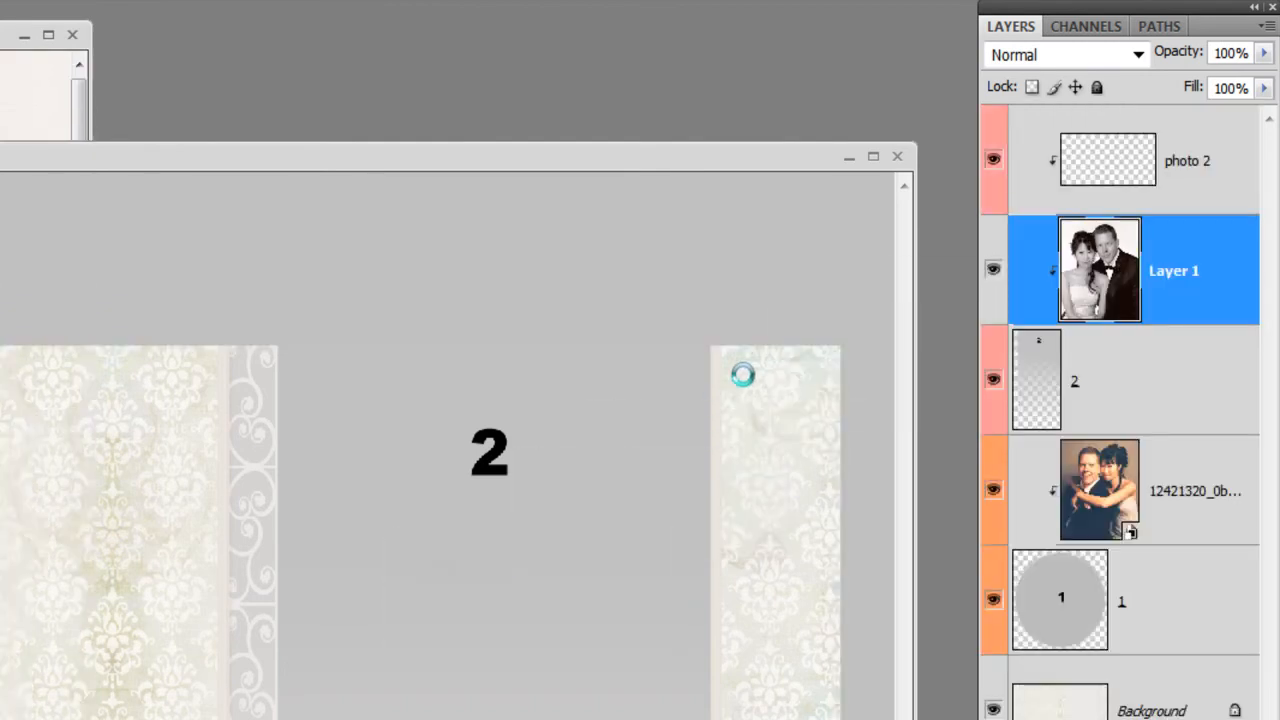
{"action": "left_click_drag", "start_coordinate": [608, 156], "coordinate": [612, 68]}
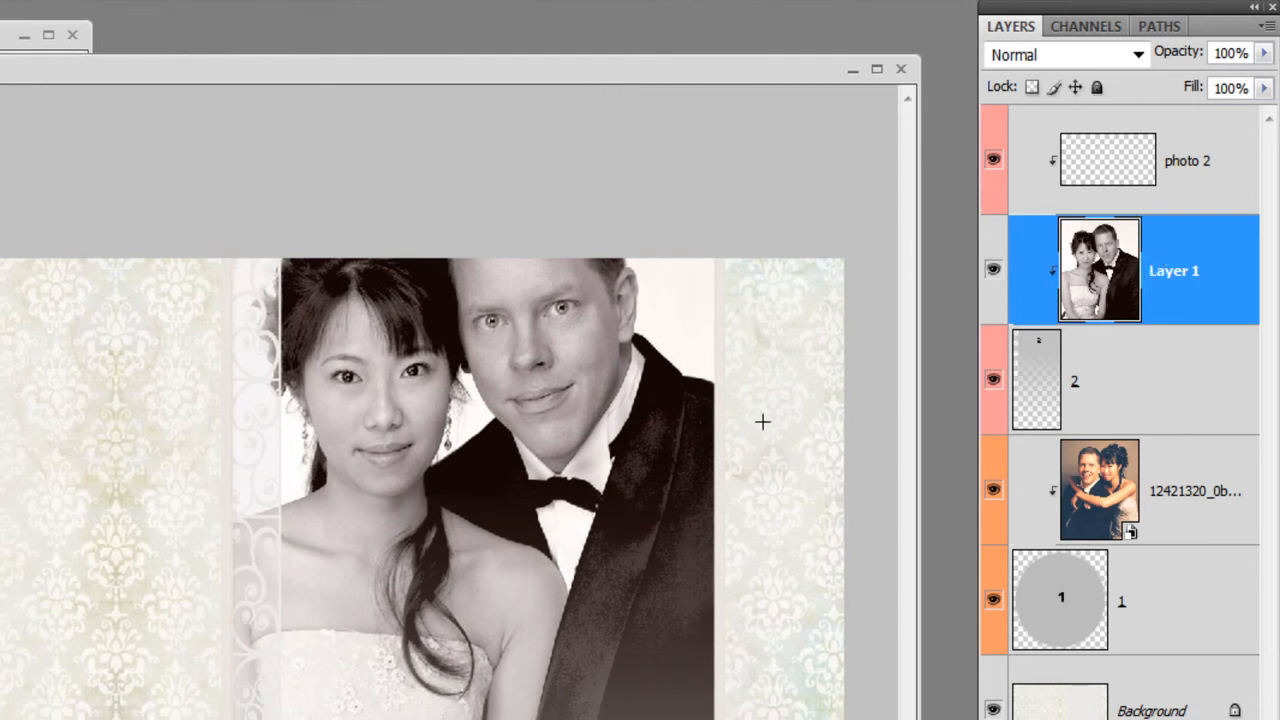
Move the black-and-white photo down within frame 2 so both heads show, and enlarge it slightly with Free Transform
{"action": "left_click_drag", "start_coordinate": [466, 441], "coordinate": [505, 580]}
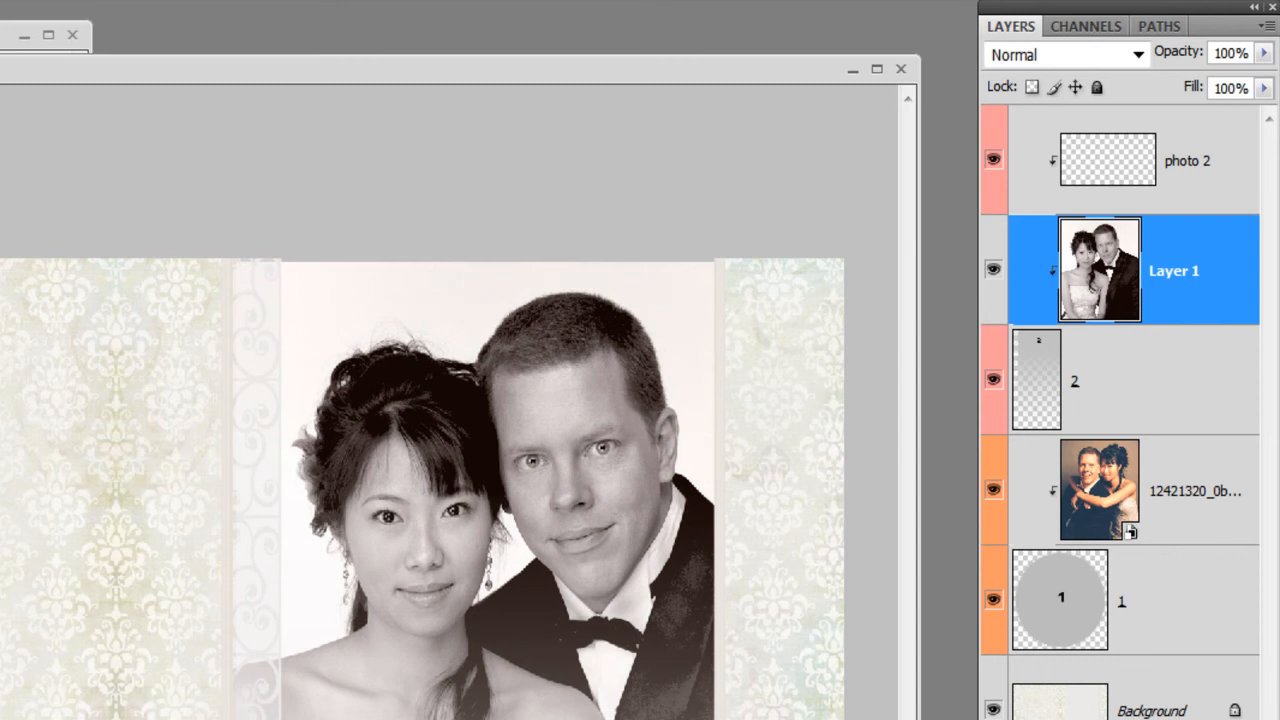
{"action": "key", "text": "ctrl+t"}
{"action": "left_click", "coordinate": [232, 262]}
{"action": "left_click_drag", "start_coordinate": [222, 248], "coordinate": [211, 233]}
{"action": "key", "text": "Return"}
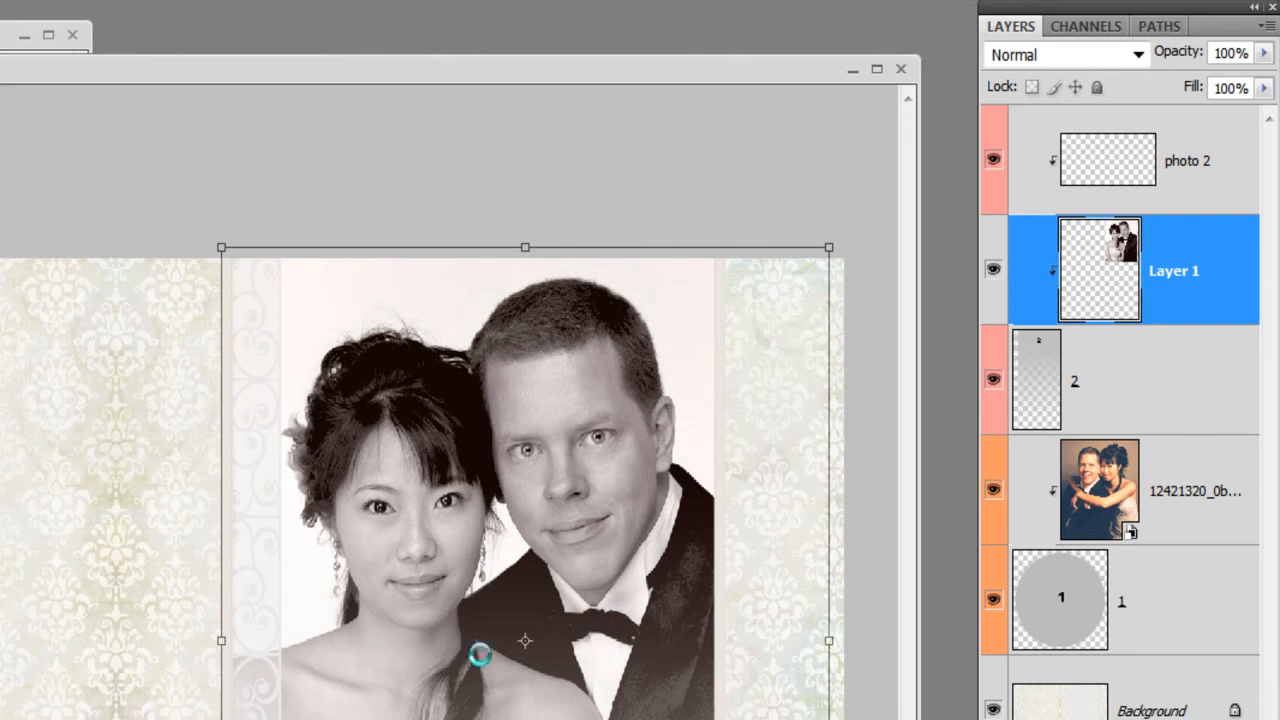